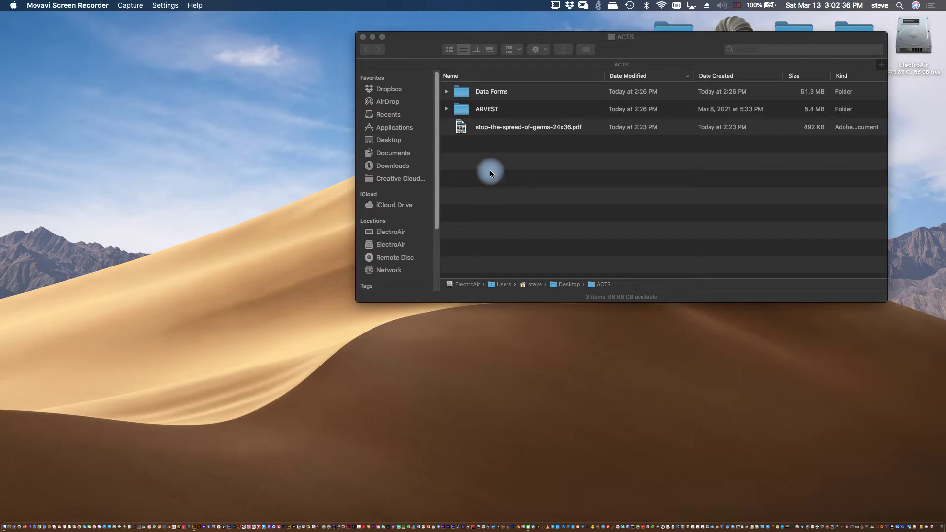
Select stop-the-spread-of-germs-24x36.pdf in the ACTS folder in Finder
left_click(463, 127)
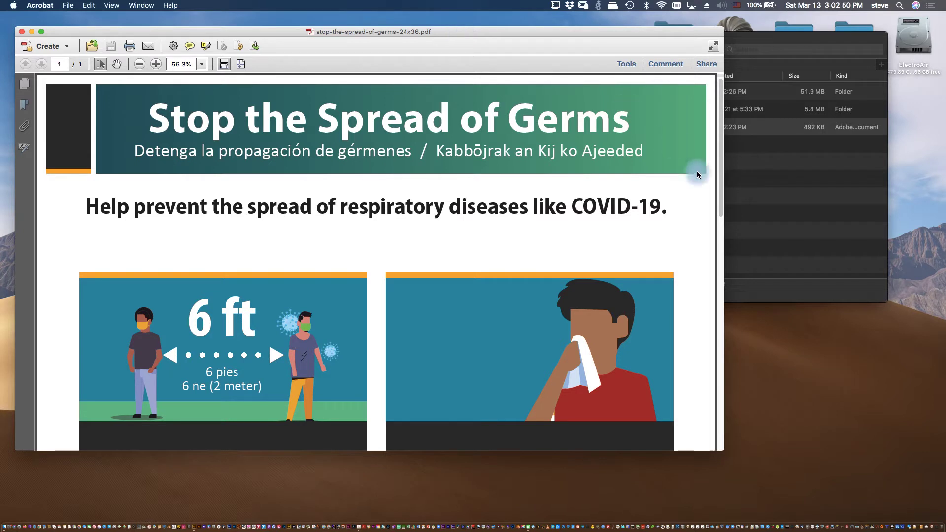
Scroll through the germs poster down to the CDC footer and back to the top
scroll(675, 282, "down", 10)
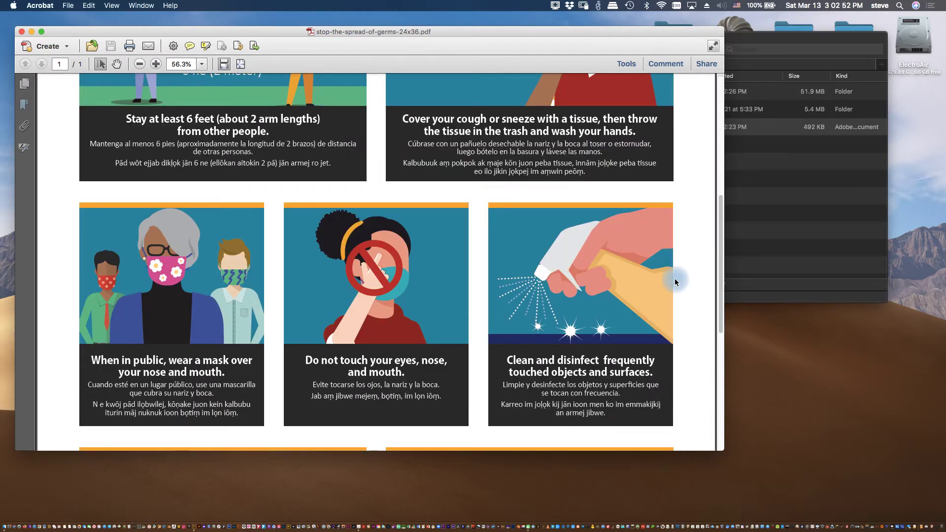
scroll(675, 282, "down", 8)
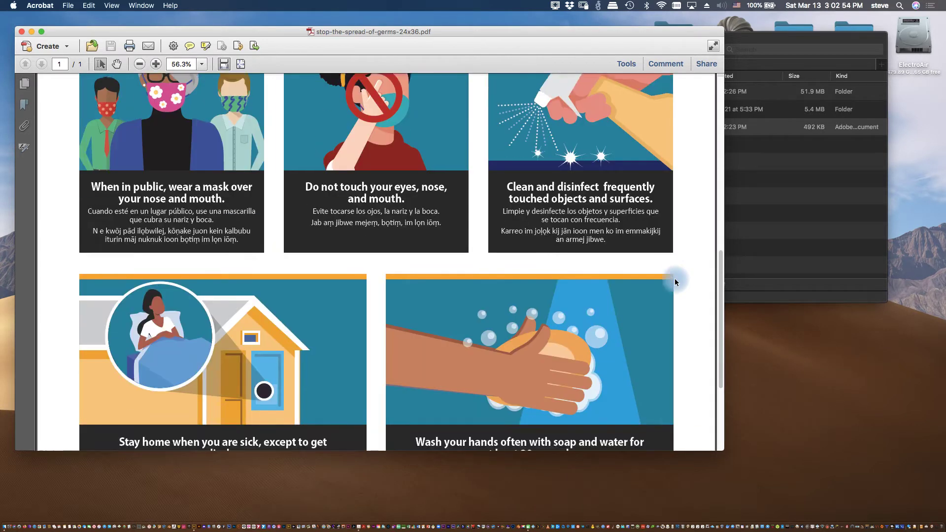
scroll(675, 281, "up", 18)
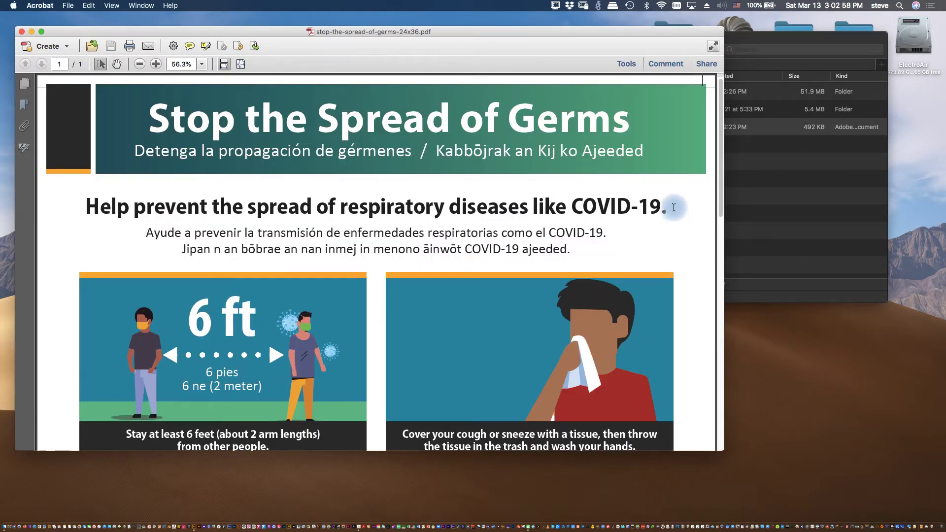
Open the Add Watermark dialog from the Pages tools' Watermark menu
left_click(632, 66)
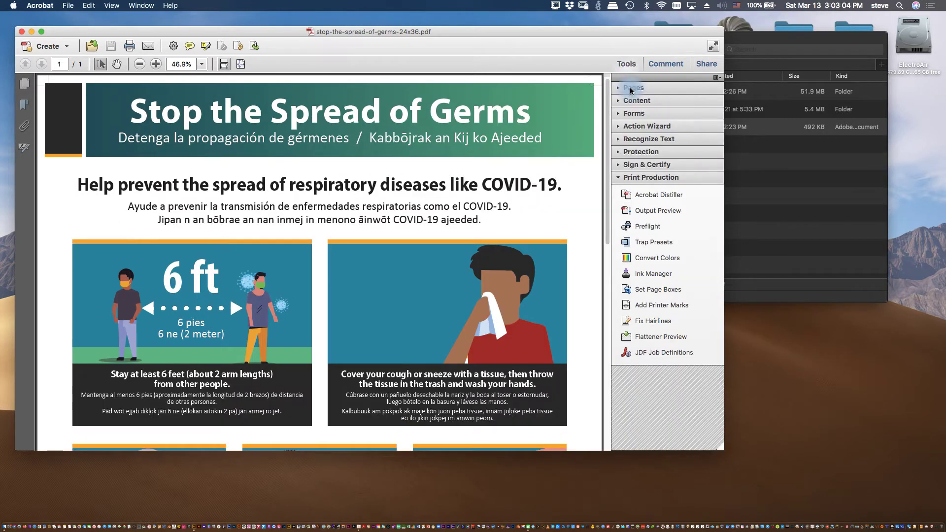
left_click(631, 88)
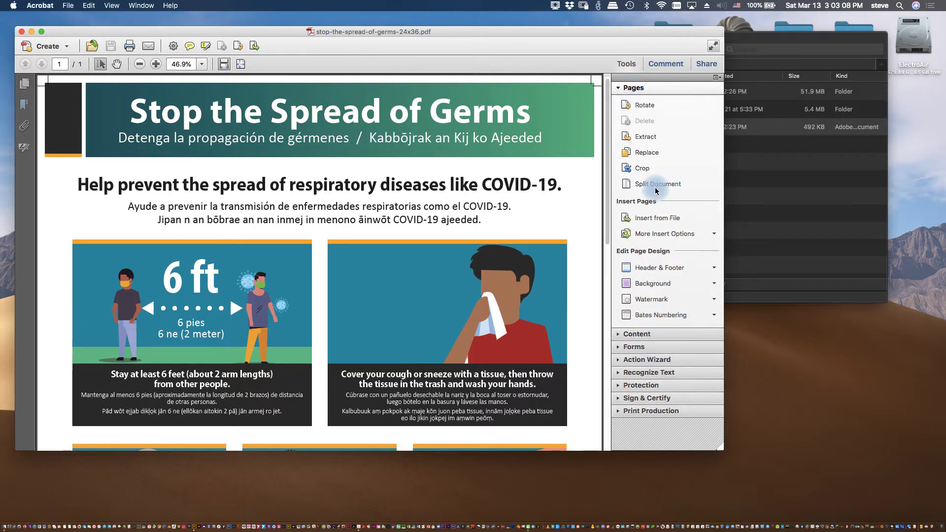
left_click(656, 301)
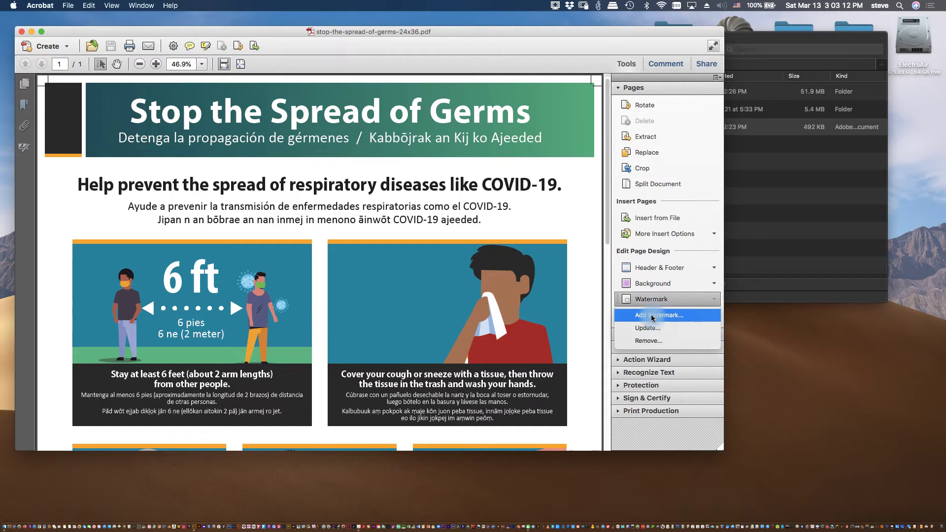
left_click(653, 318)
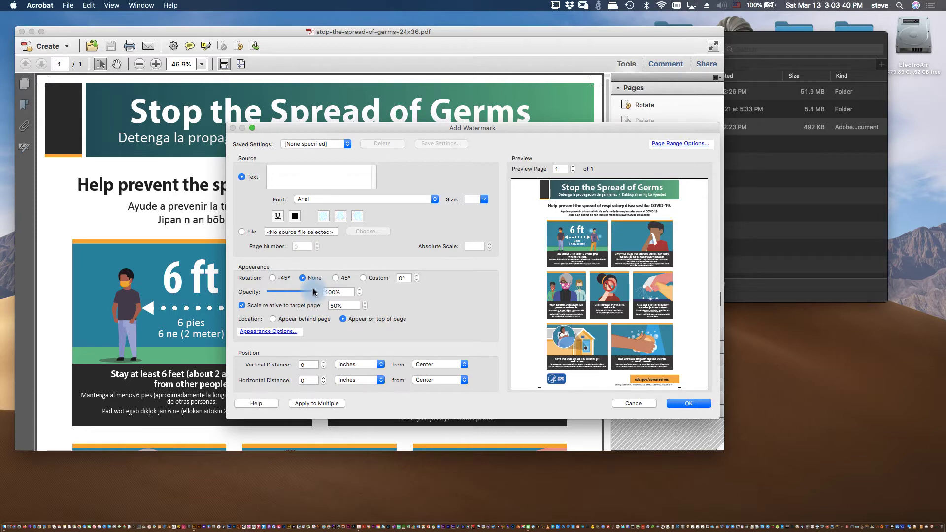
Lower the watermark opacity to 67%
left_click_drag(314, 291, 299, 296)
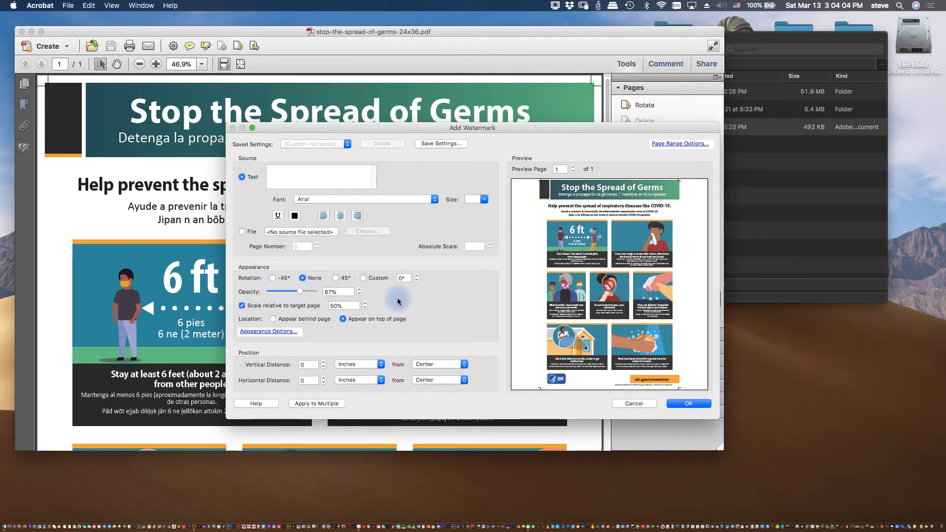
Enter 'J' as the watermark text and measure its horizontal distance from the right edge
left_click(348, 175)
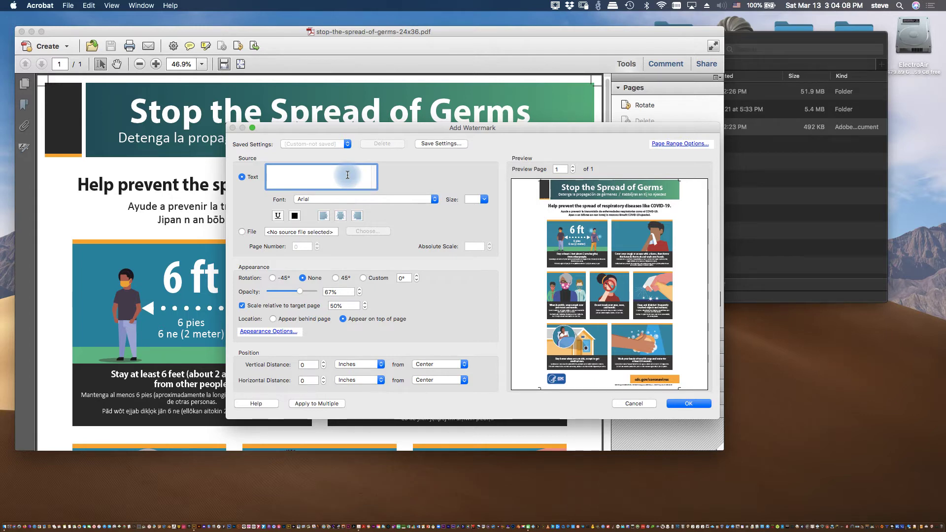
type("J")
key("Tab")
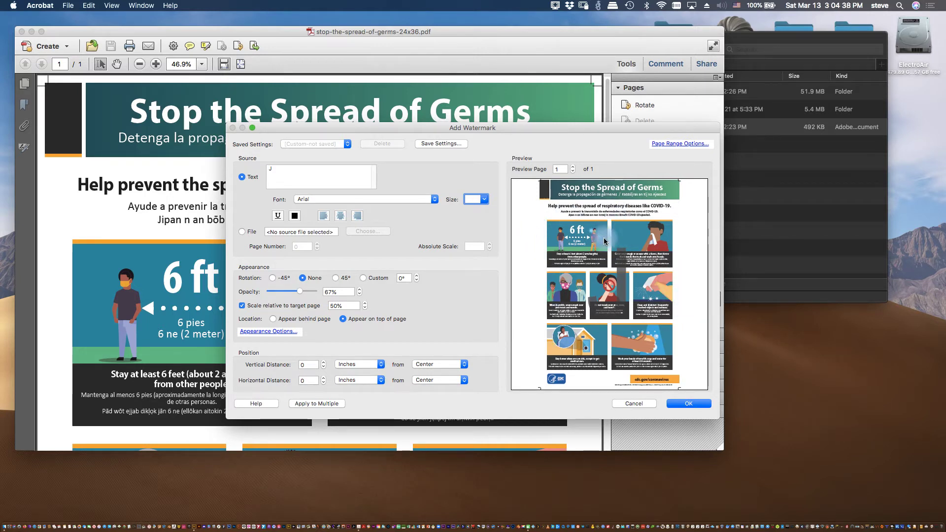
left_click(447, 380)
left_click(444, 388)
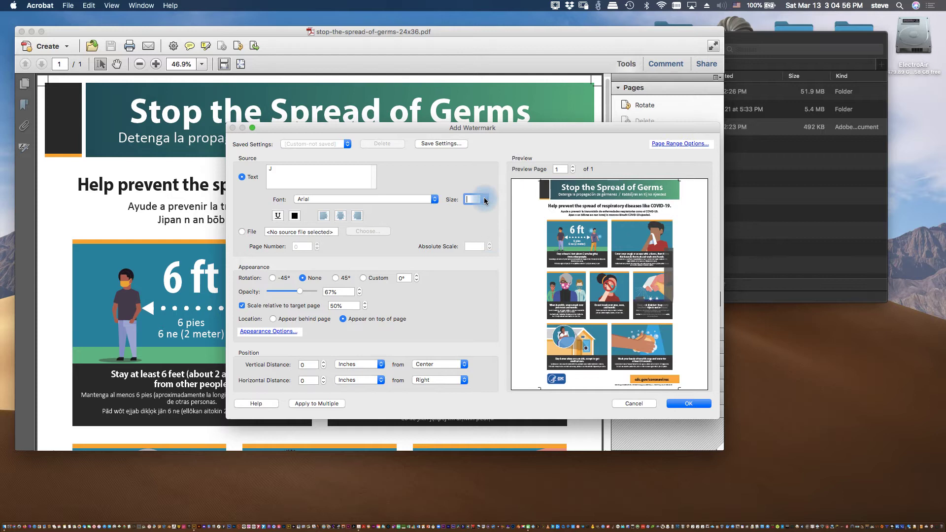
Set the 'J' watermark to a fixed font size of 12, re-entering the J text
left_click(486, 201)
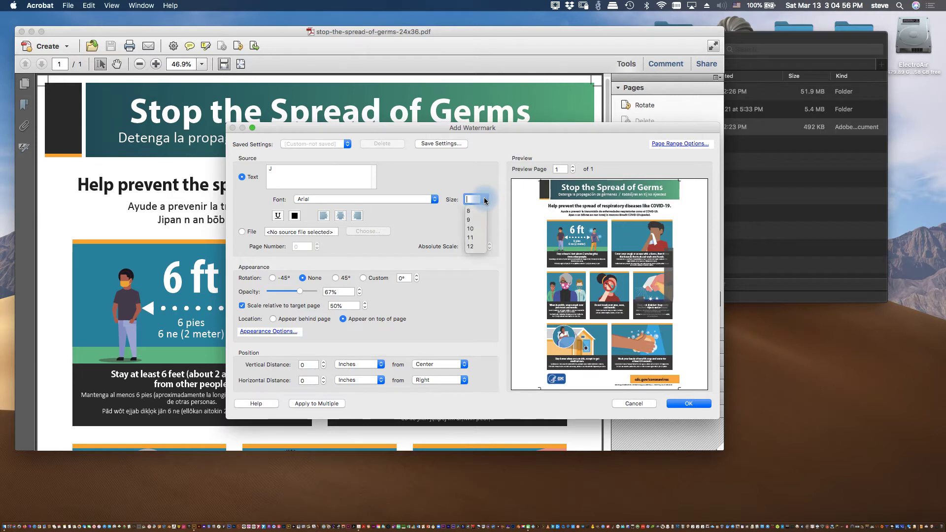
left_click(471, 247)
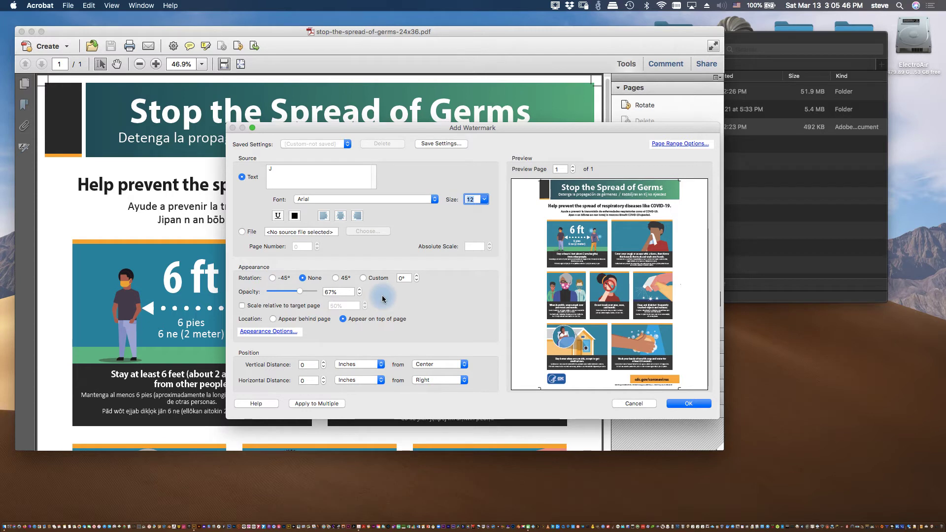
left_click(272, 168)
key("BackSpace")
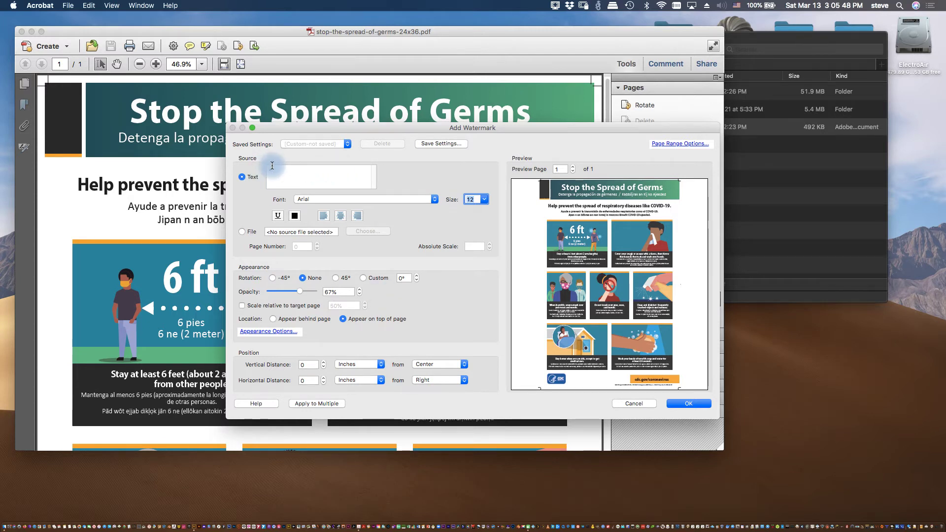
type("J")
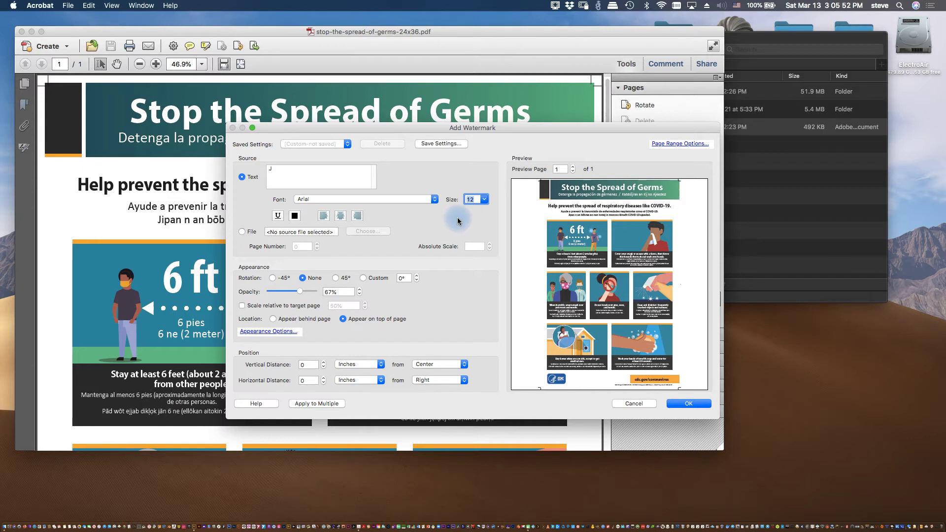
left_click(483, 204)
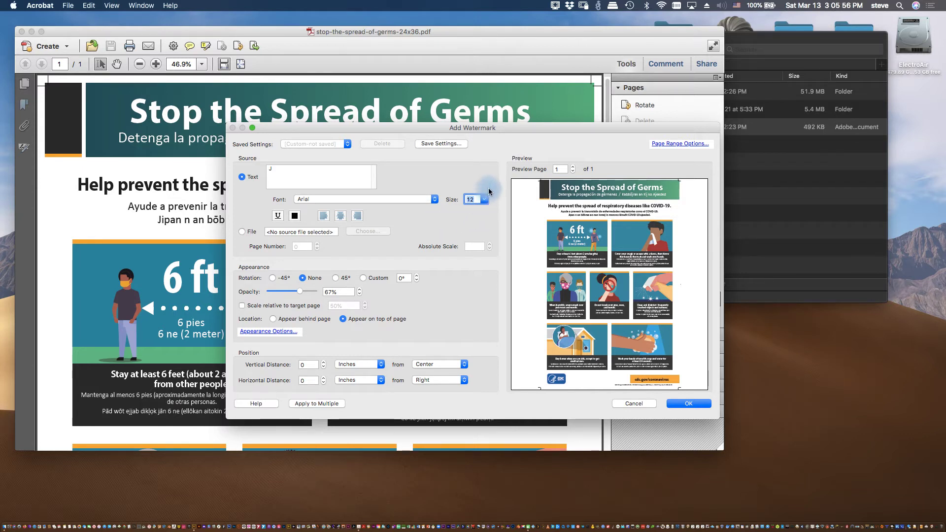
left_click(474, 200)
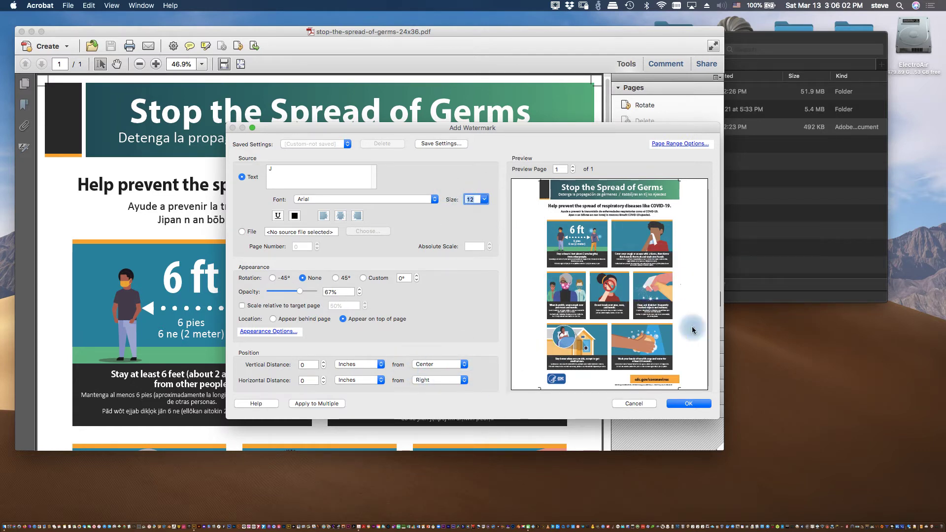
Apply the 'J' watermark and scroll through the poster, then return to the top
left_click(689, 404)
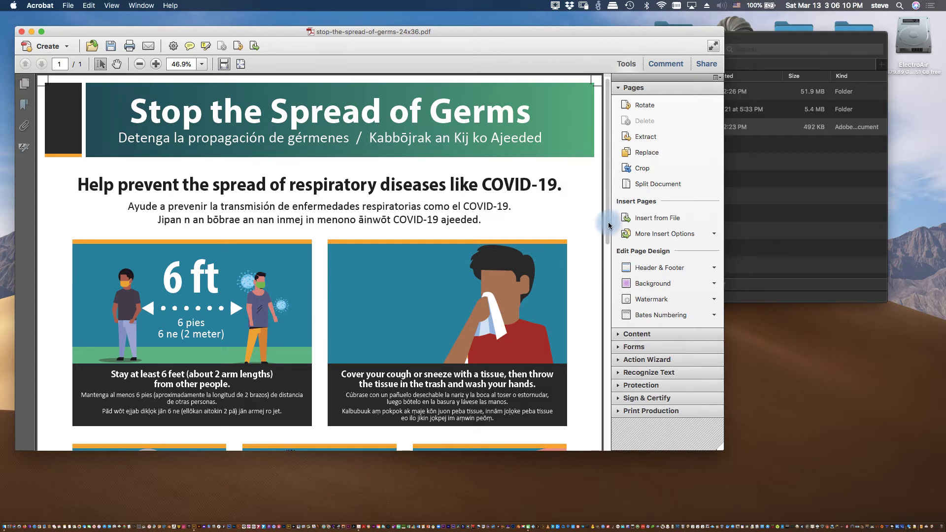
scroll(610, 228, "down", 5)
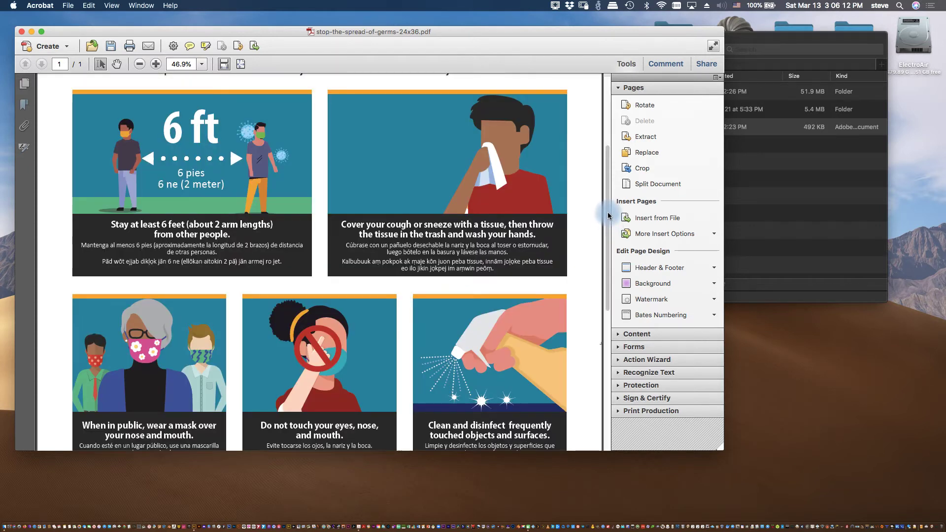
scroll(609, 246, "down", 1)
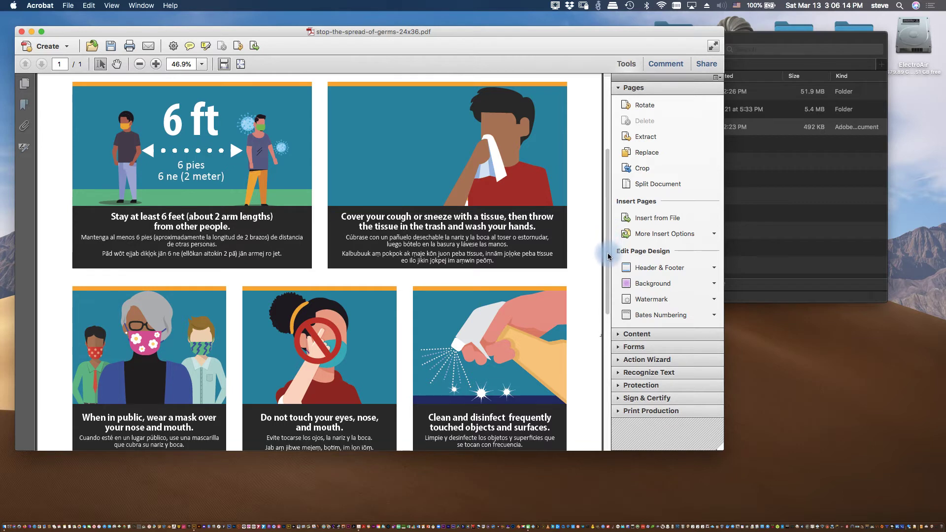
scroll(612, 278, "down", 1)
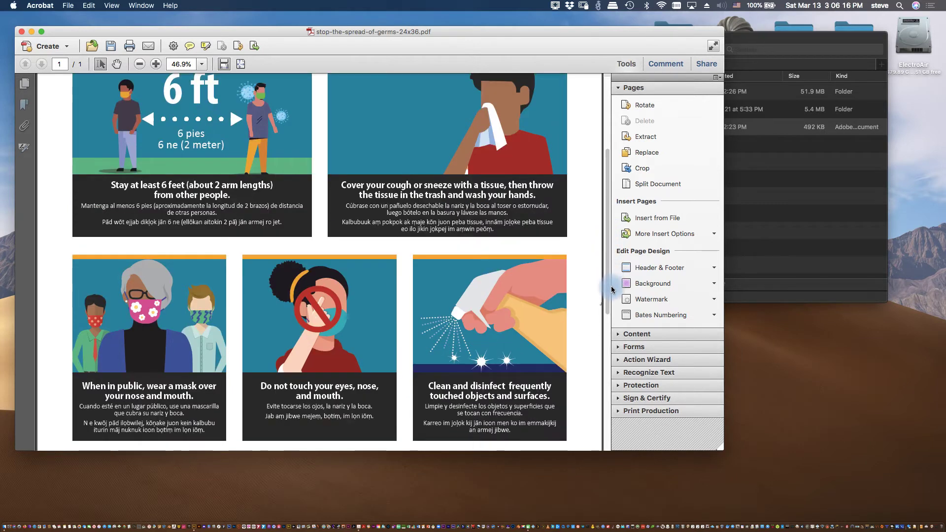
scroll(611, 297, "down", 1)
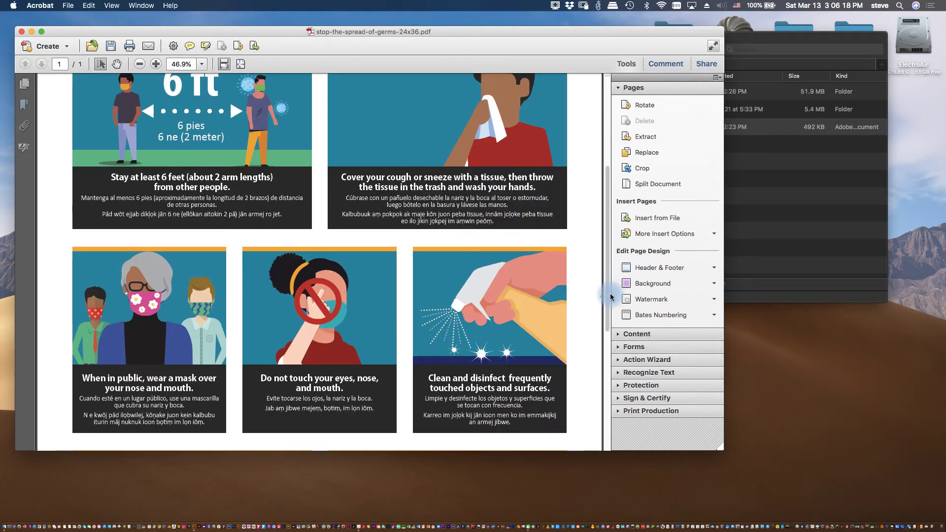
scroll(604, 303, "down", 3)
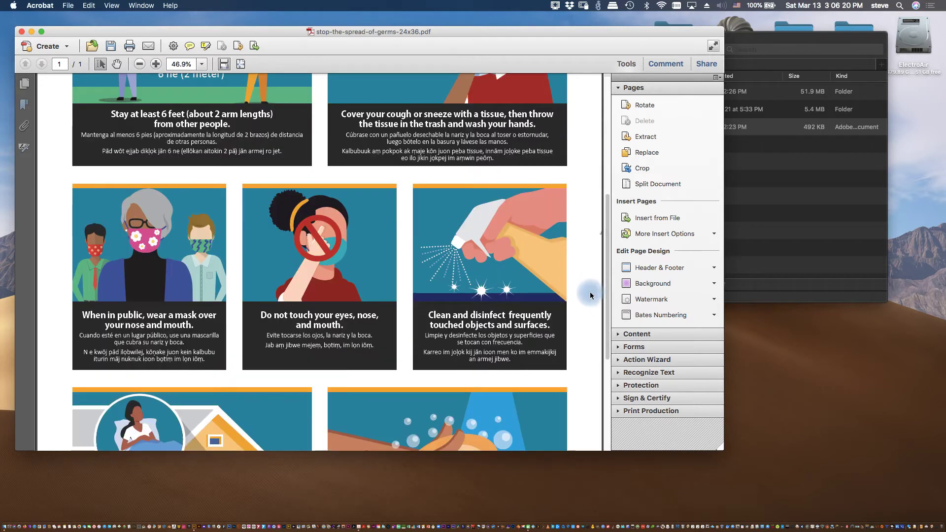
scroll(593, 195, "down", 5)
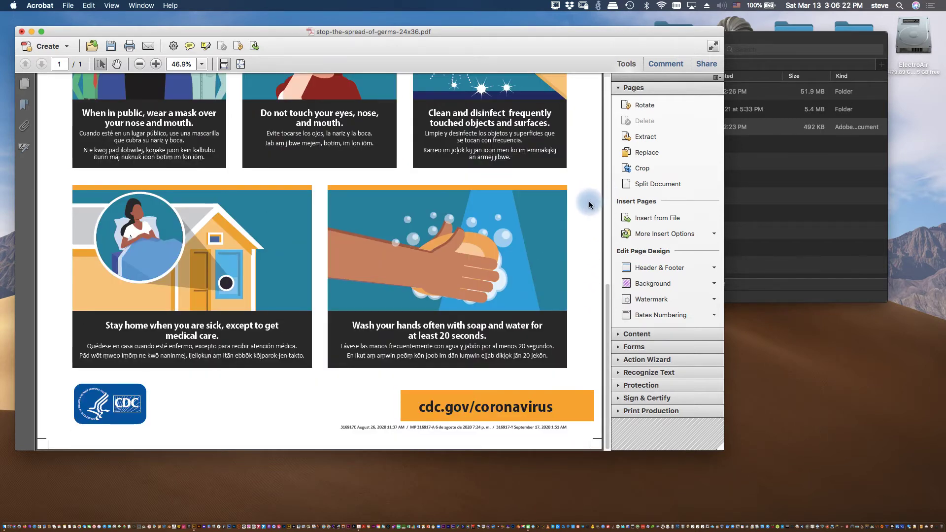
left_click(607, 232)
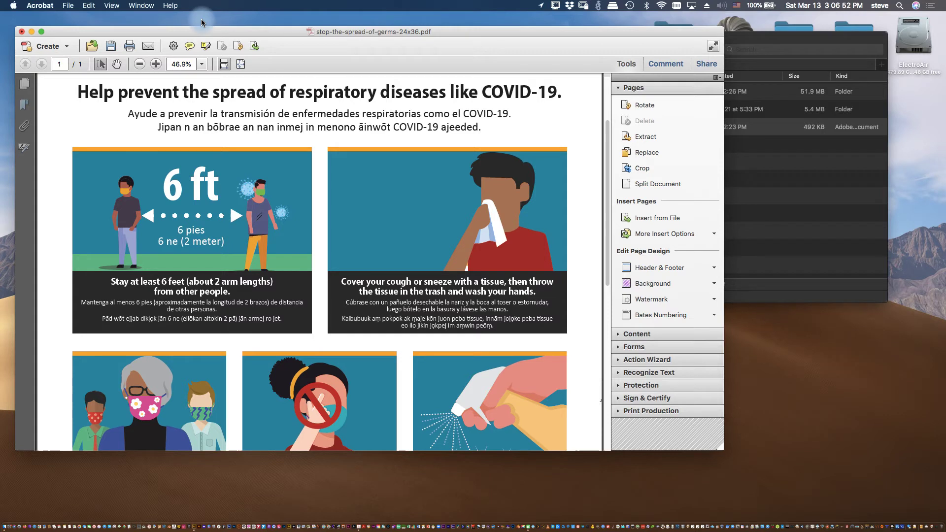
Expand the Print Production tools, including Output Preview, Preflight and Flattener Preview
left_click(72, 7)
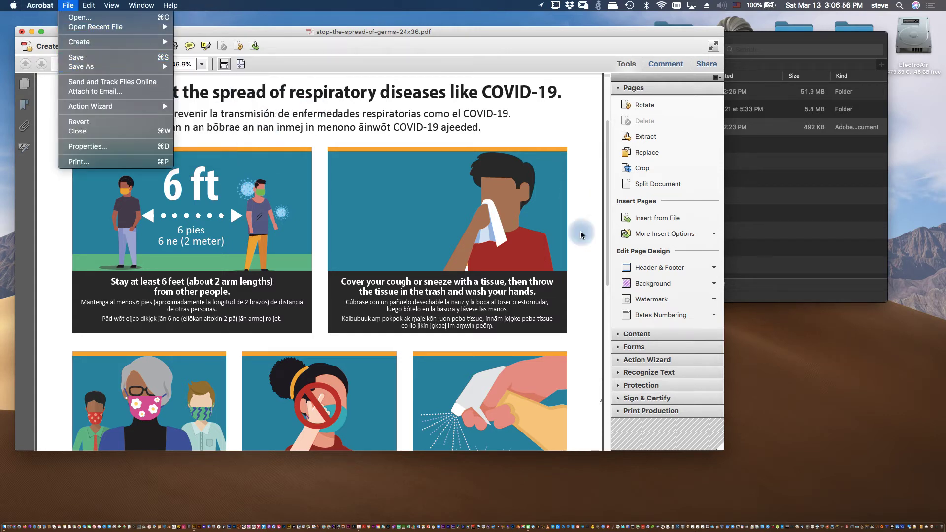
left_click(600, 306)
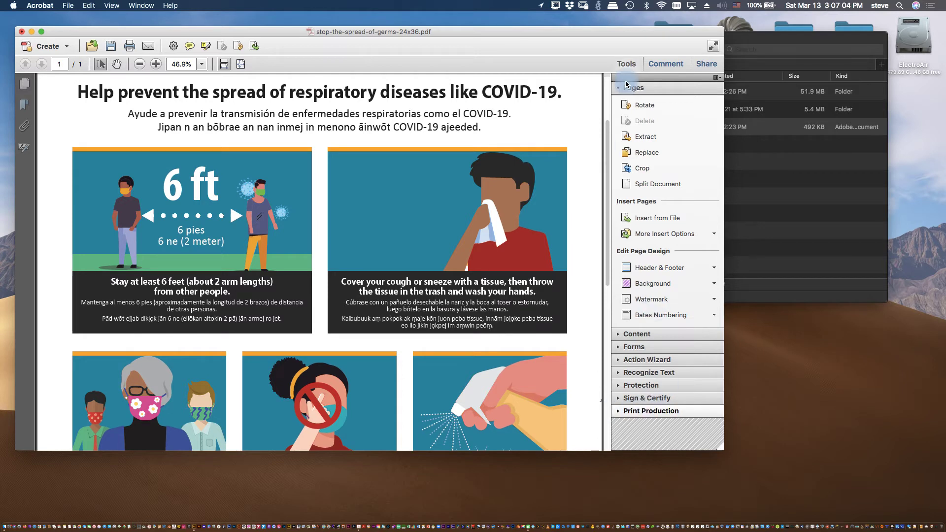
left_click(651, 412)
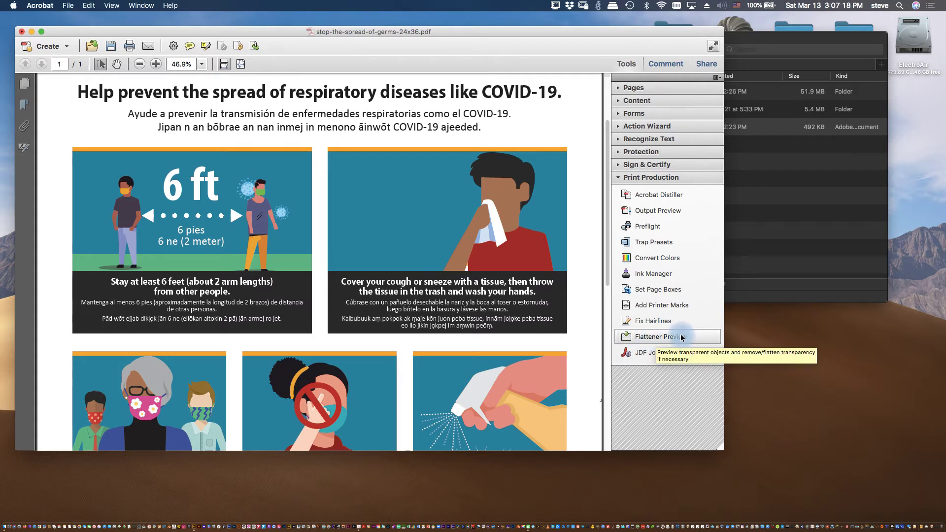
Open Flattener Preview and move its dialog up-left to uncover the tools
left_click(653, 339)
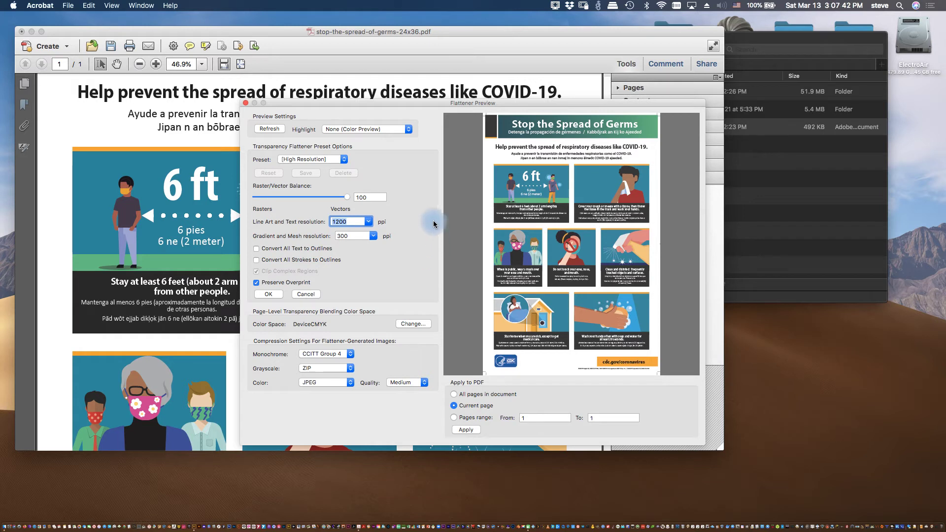
left_click_drag(347, 105, 238, 91)
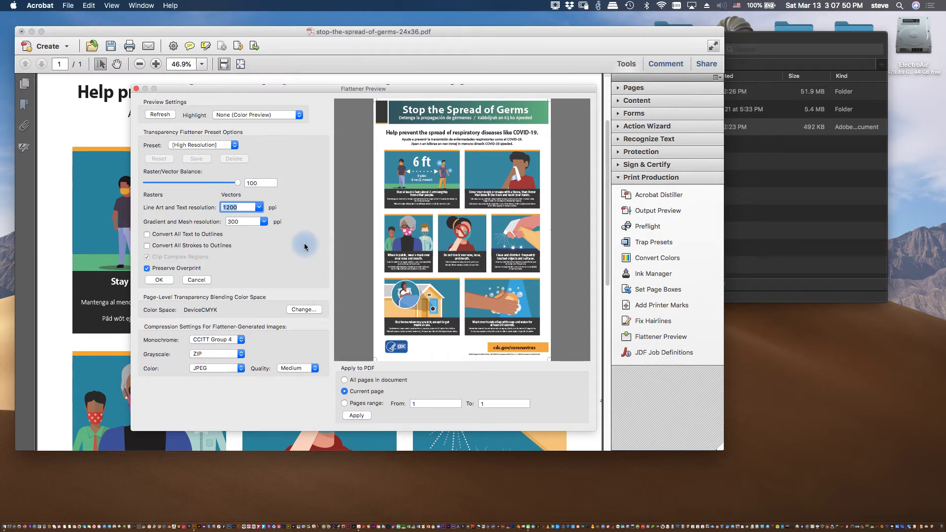
Enable Convert All Text to Outlines and apply flattening to the current page
left_click(147, 235)
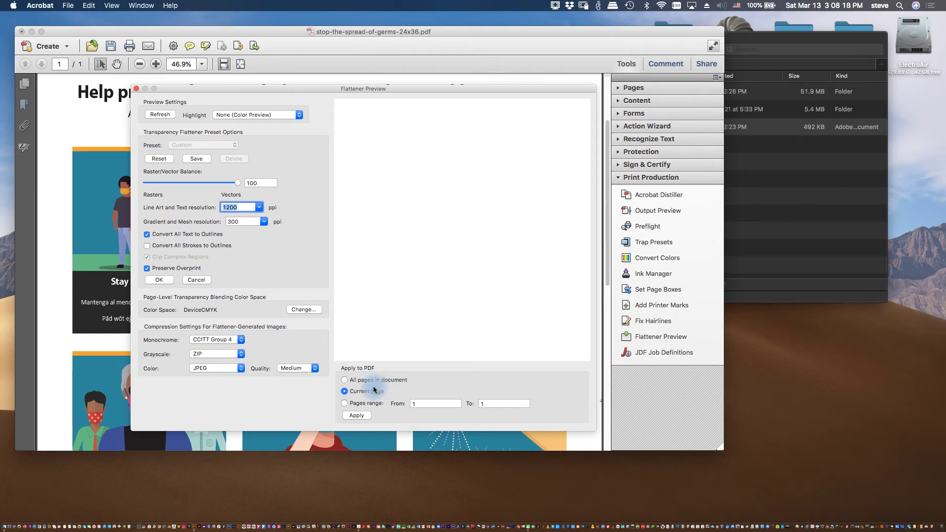
left_click(357, 416)
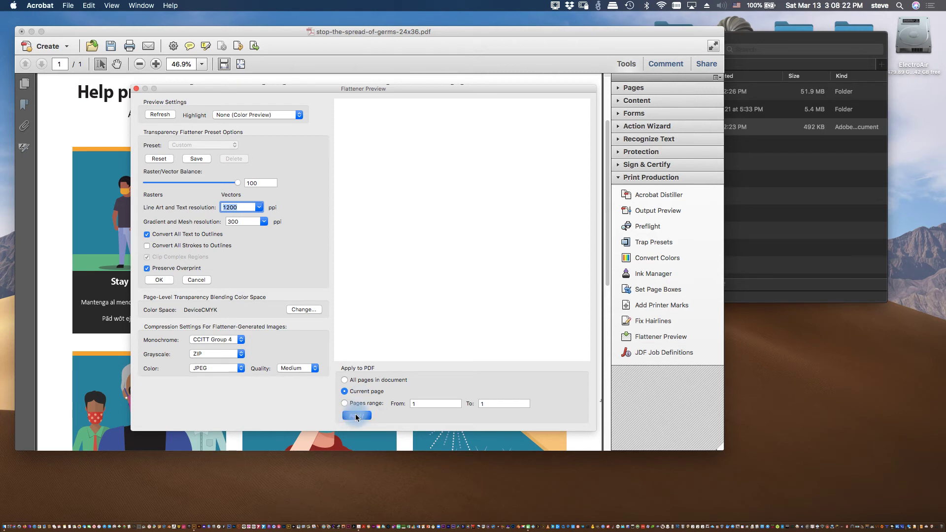
left_click(354, 416)
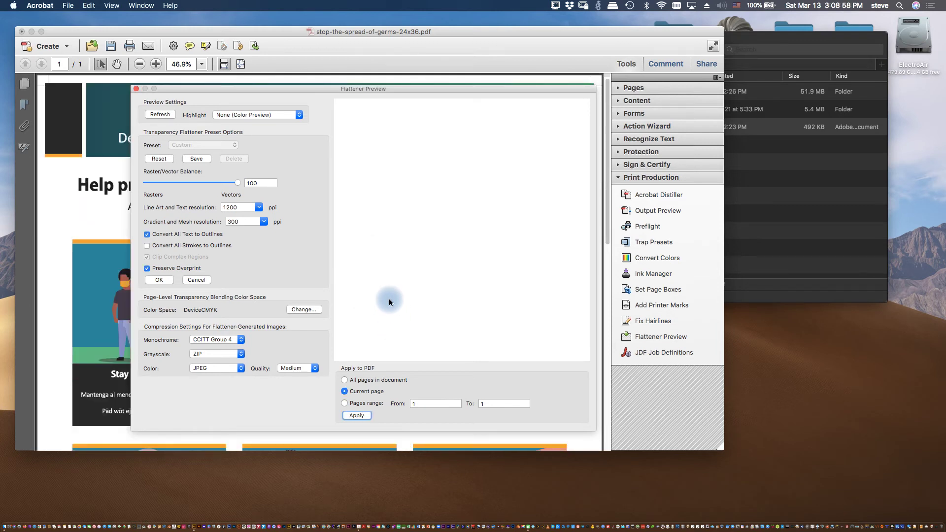
Close Flattener Preview and save the flattened germs poster PDF, now 1.7 MB
left_click(137, 91)
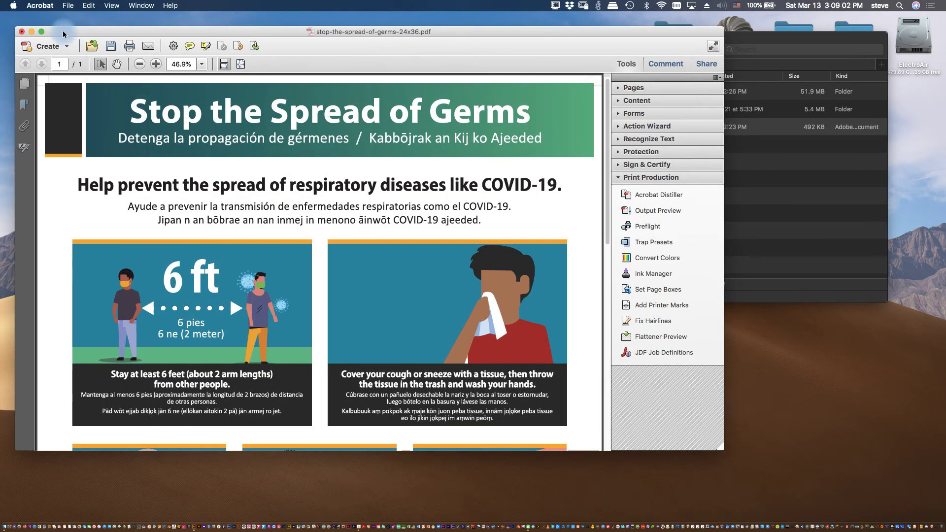
left_click(67, 7)
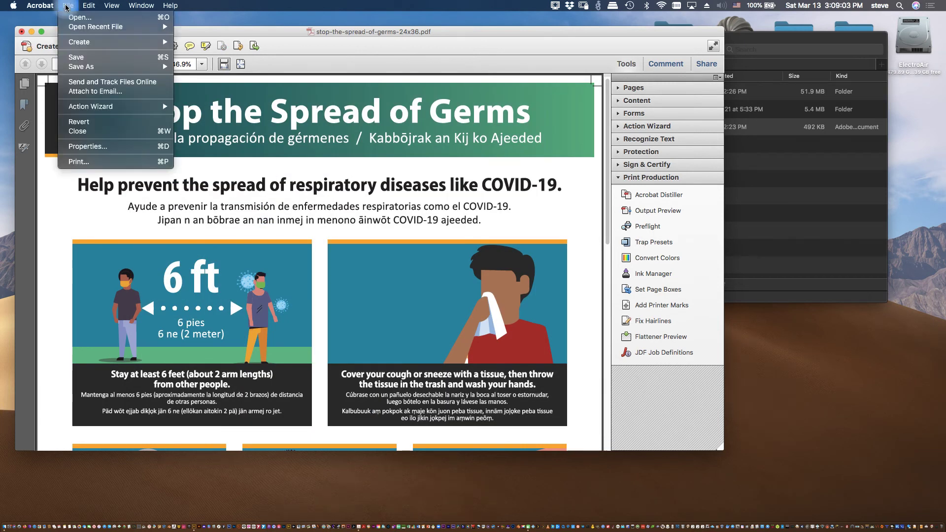
left_click(79, 61)
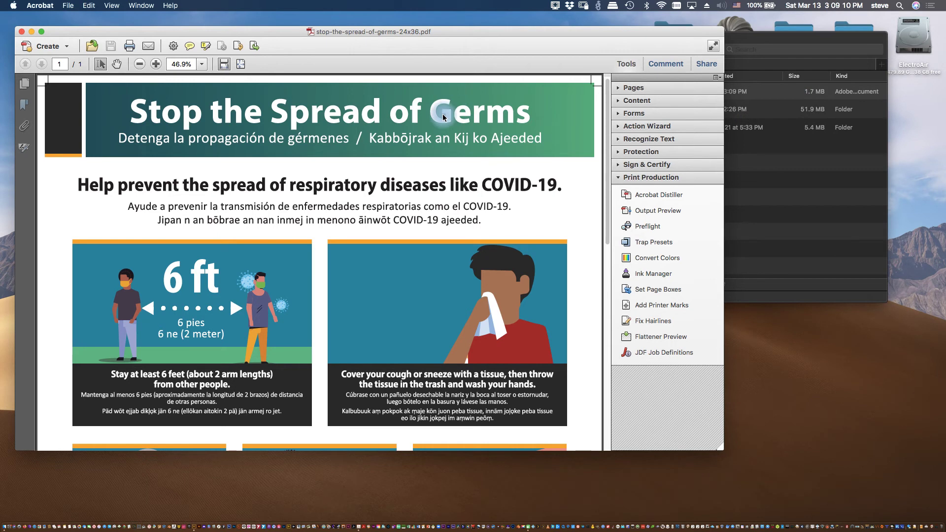
Close the poster in Acrobat and open stop-the-spread-of-germs-24x36.pdf in Illustrator from the ACTS folder
left_click(21, 32)
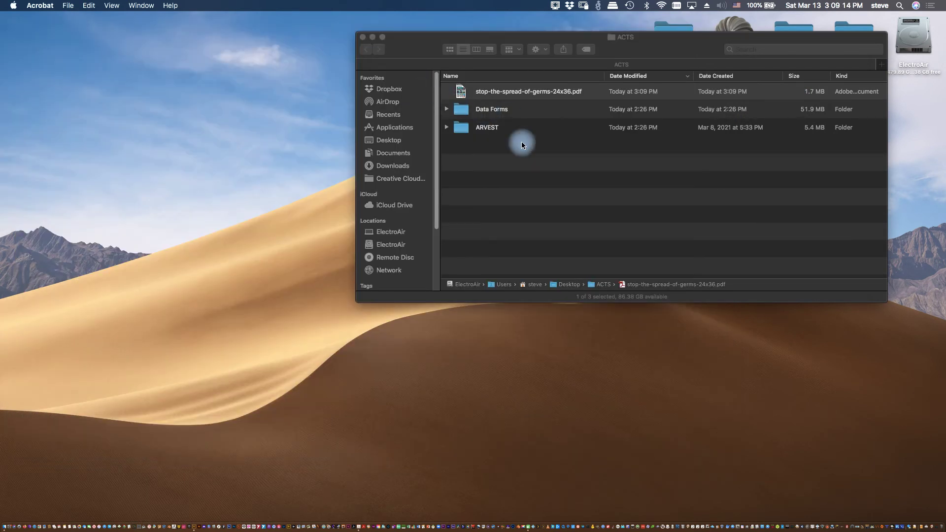
left_click(508, 146)
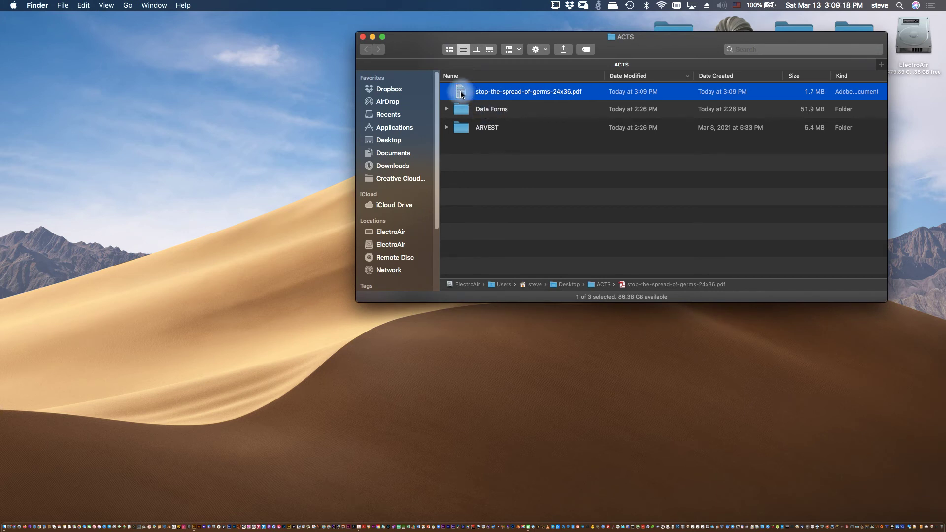
left_click_drag(463, 93, 192, 524)
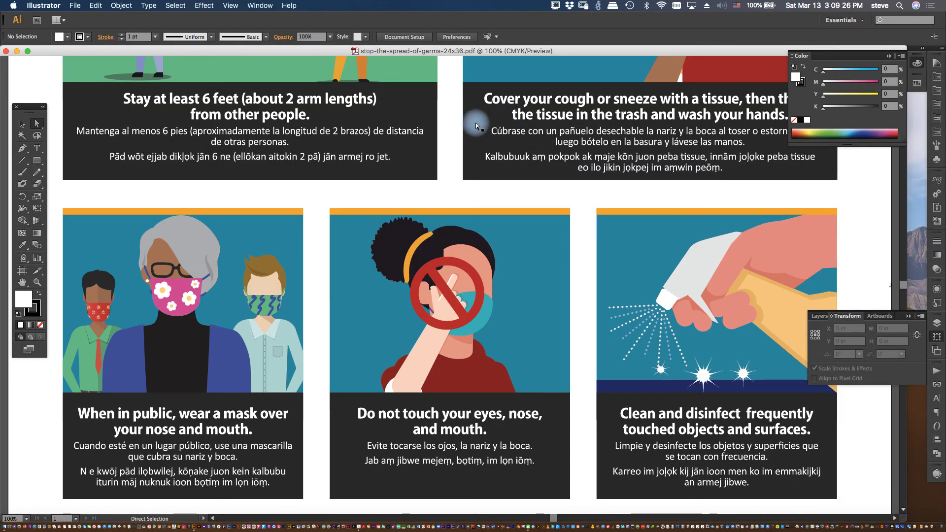
scroll(650, 160, "right", 5)
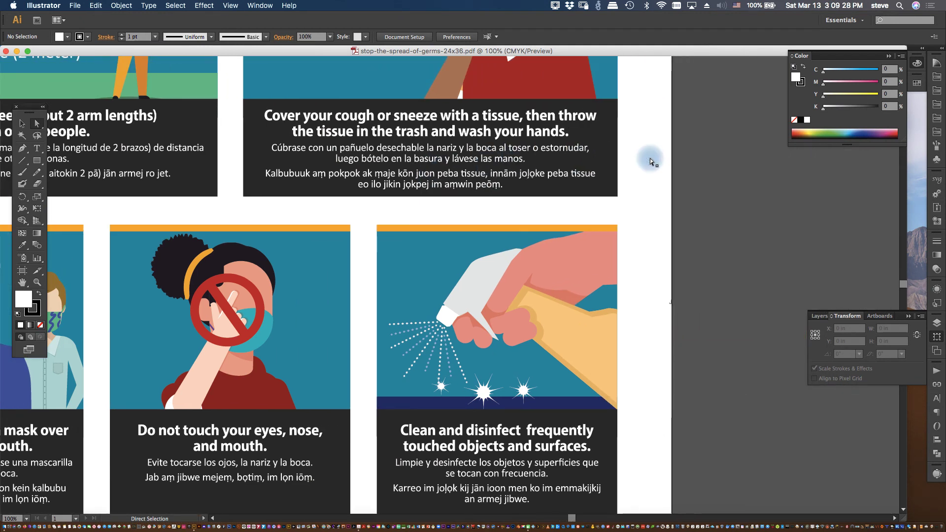
scroll(650, 158, "down", 1)
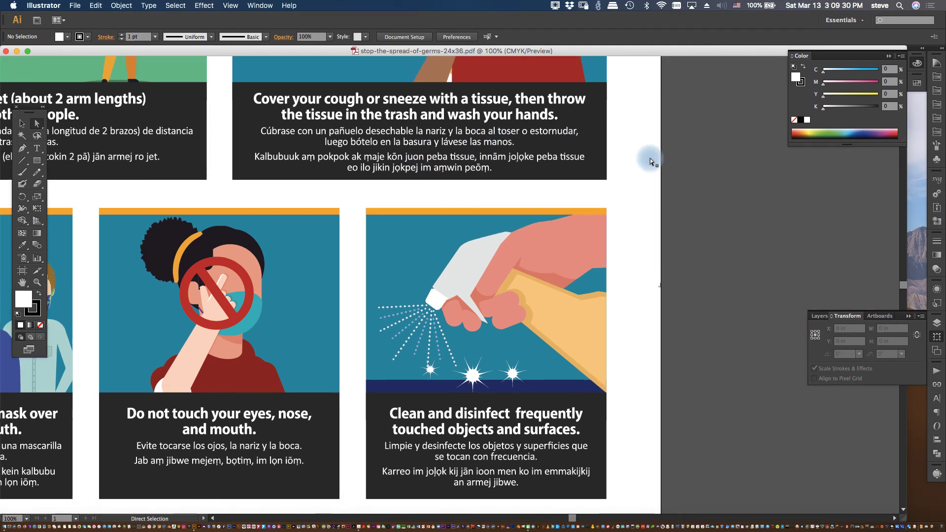
scroll(650, 158, "left", 4)
scroll(650, 158, "down", 1)
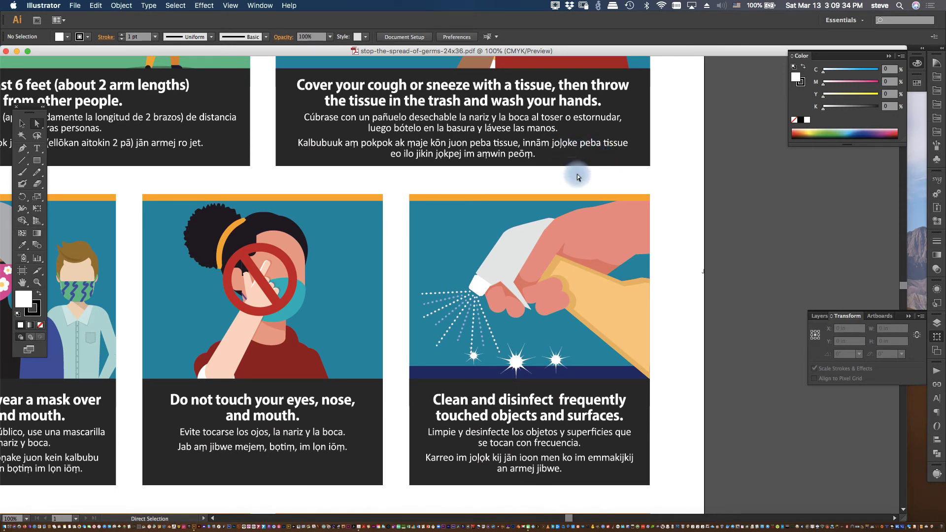
left_click(556, 143)
left_click(565, 101)
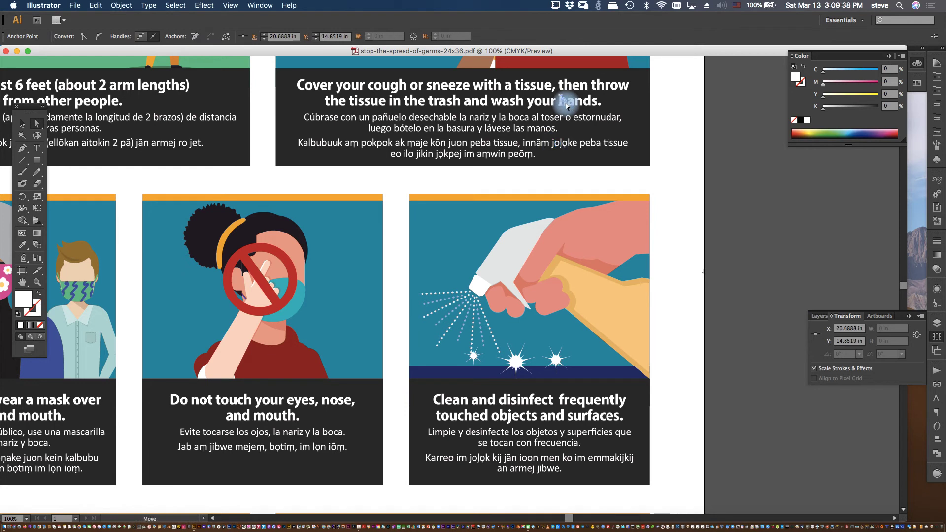
left_click(549, 398)
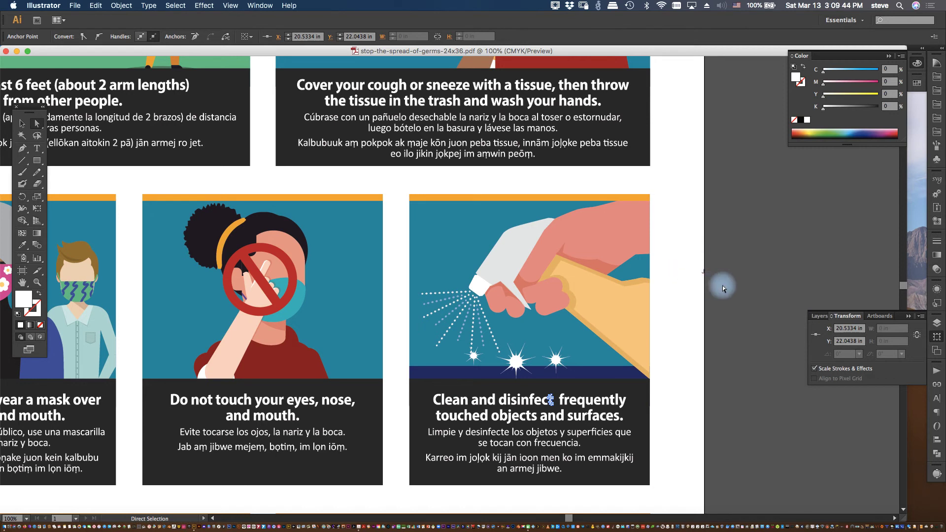
Marquee-select the tiny J watermark clip group right of the artboard and delete it
left_click(726, 256)
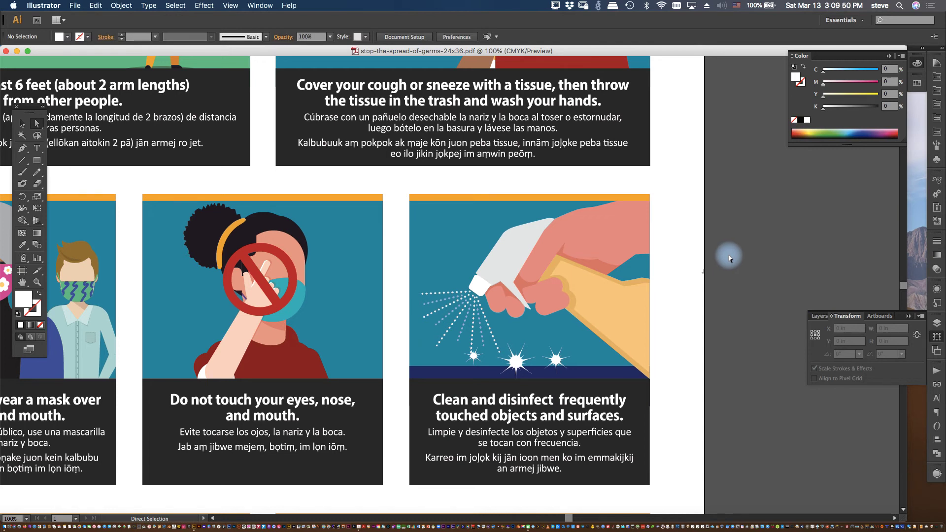
left_click_drag(728, 255, 692, 293)
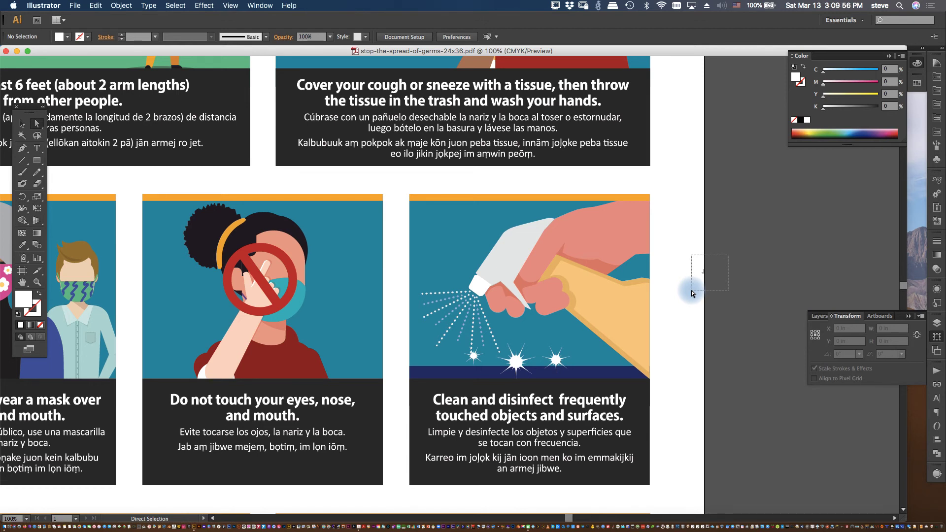
left_click_drag(692, 294, 692, 294)
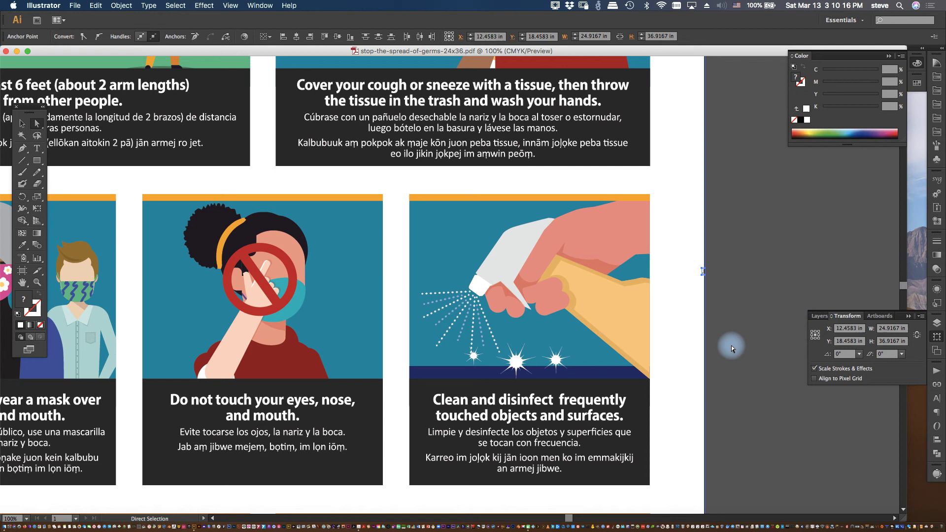
key("alt")
key("shift")
left_click_drag(728, 336, 694, 371)
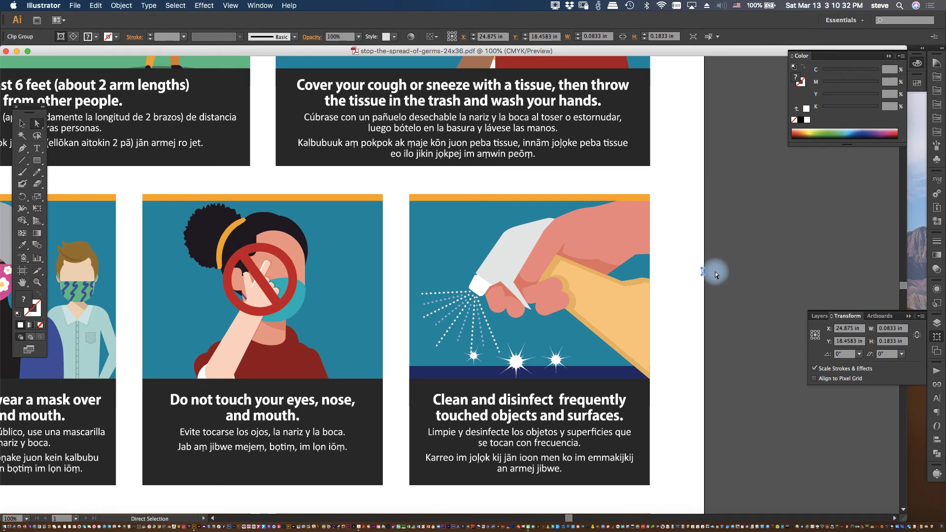
key("Delete")
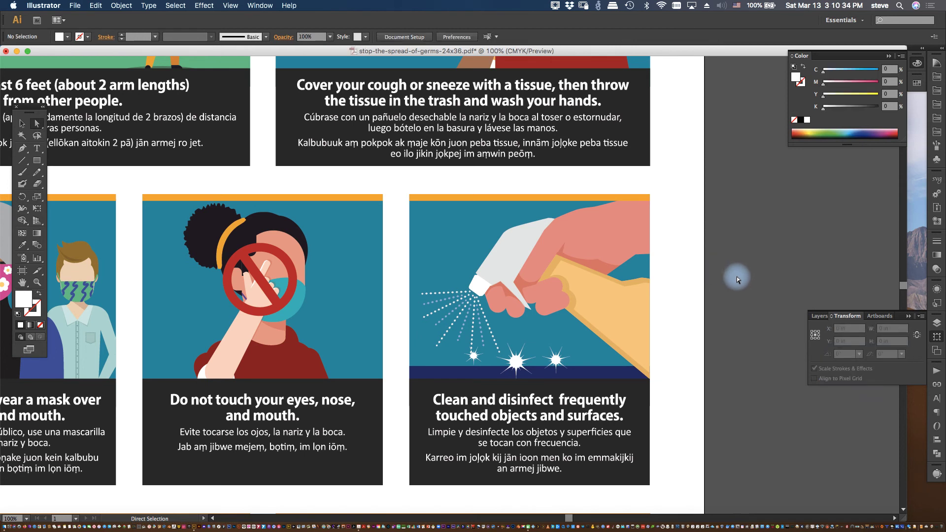
Fit the whole poster artboard in view and save the edited germs poster PDF
key("super+0")
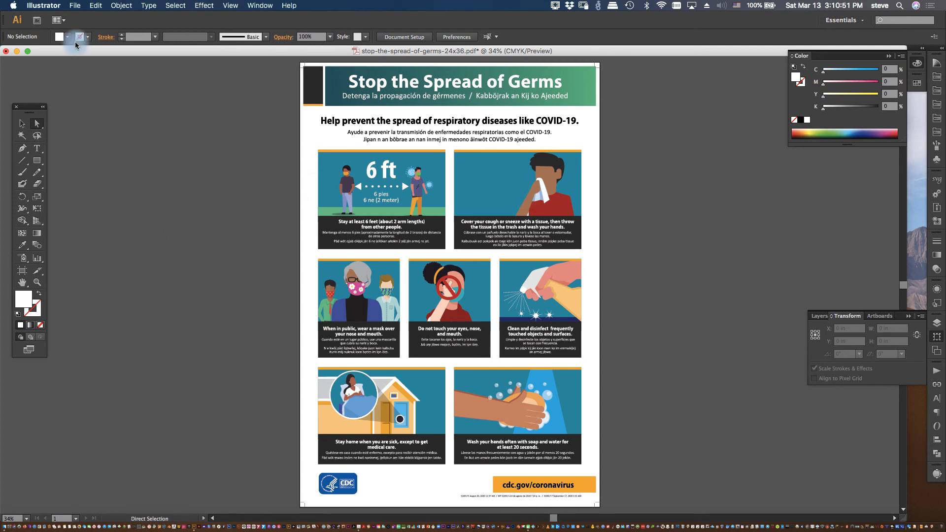
left_click(74, 5)
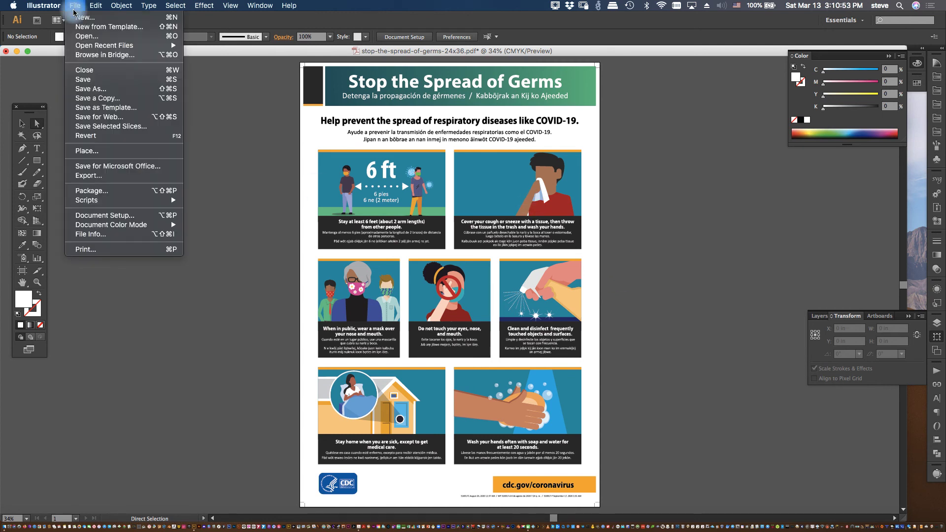
left_click(88, 83)
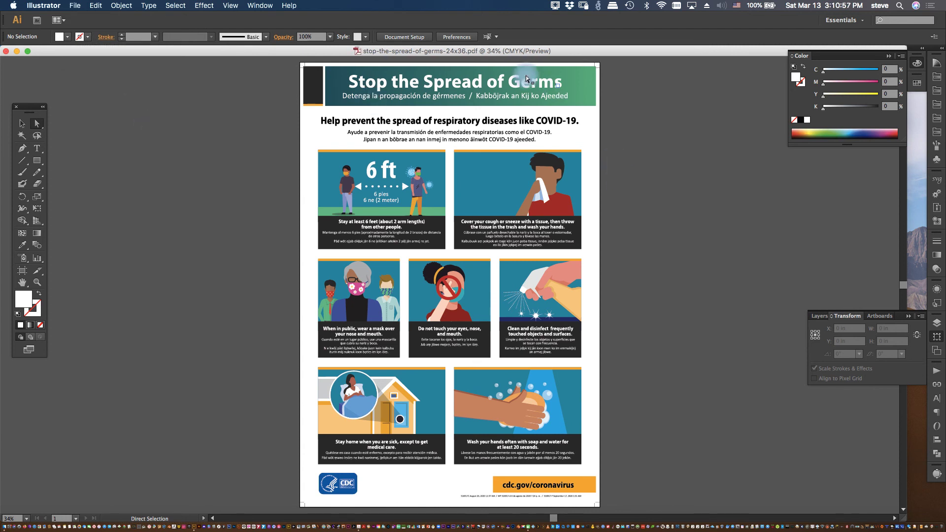
Close the poster, quit Illustrator, and deselect the 2.1 MB PDF in the ACTS folder
key("v")
key("super+w")
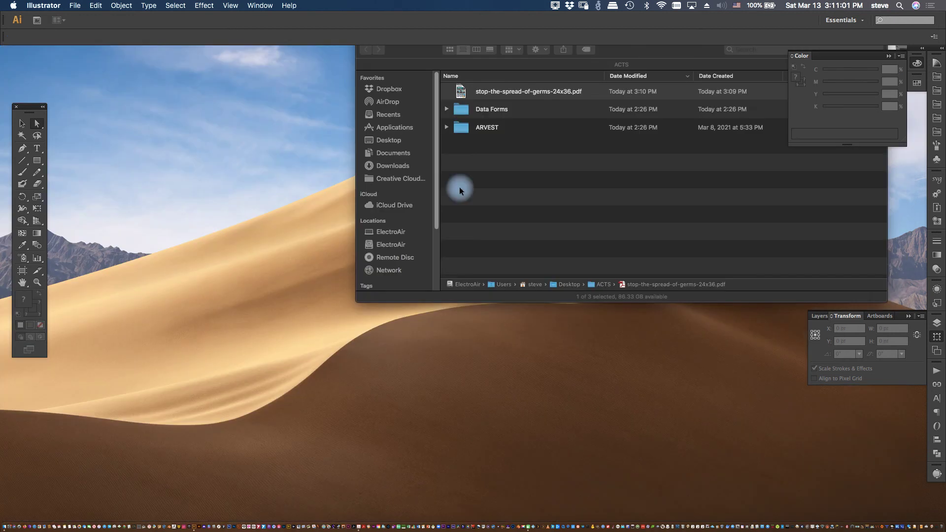
key("super+q")
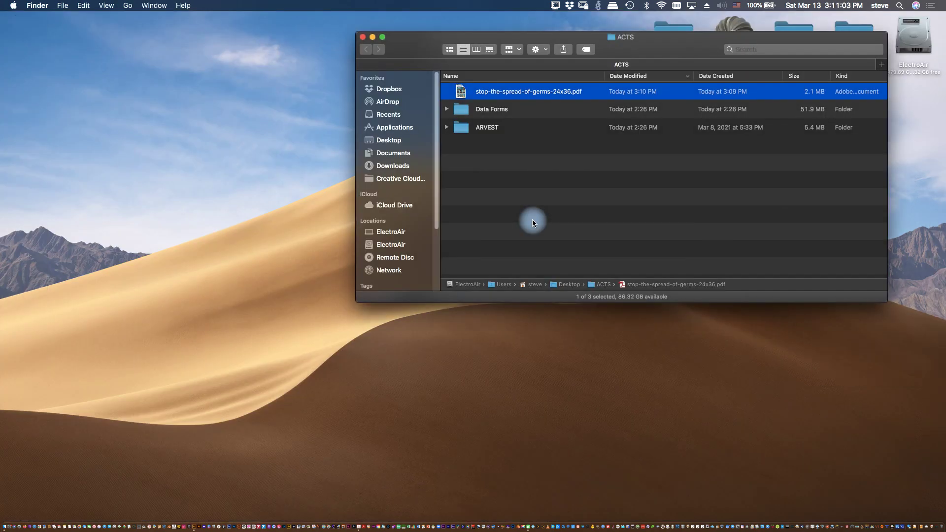
left_click(532, 220)
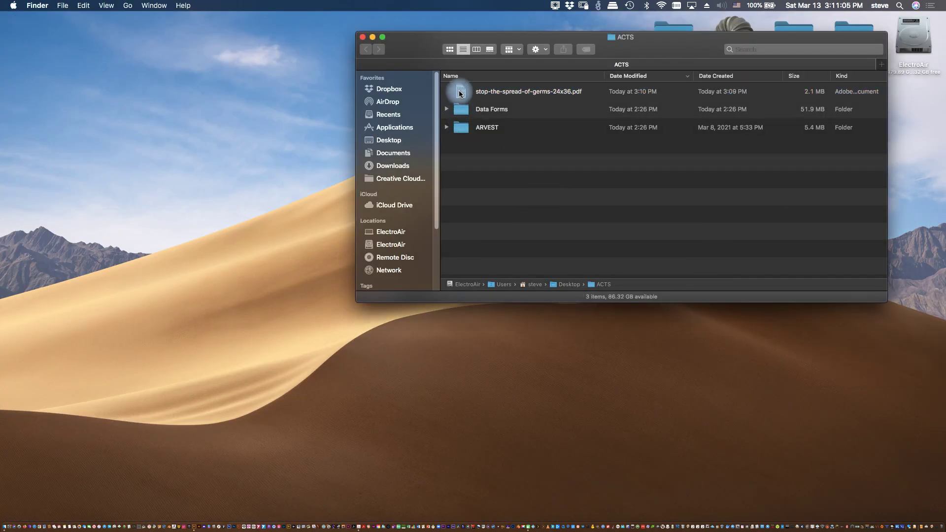